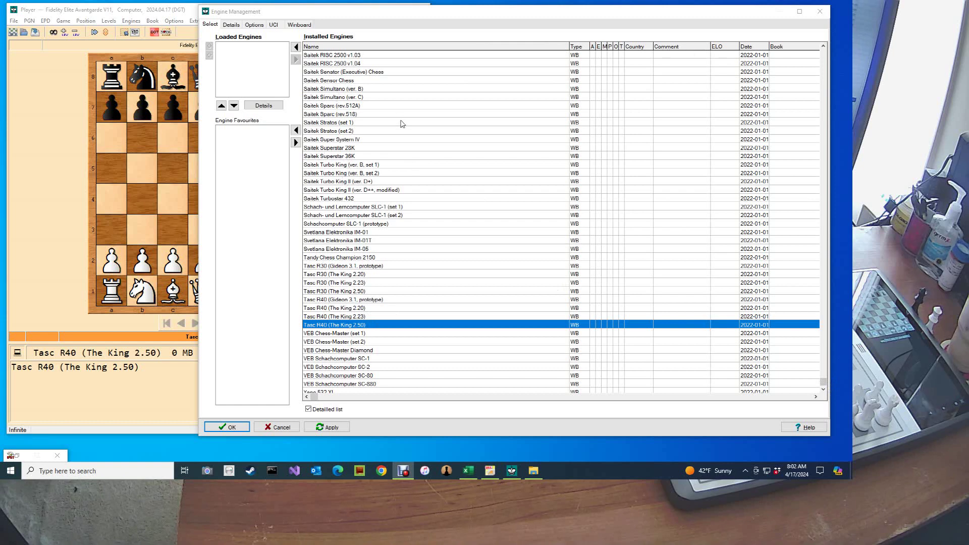
click(822, 62)
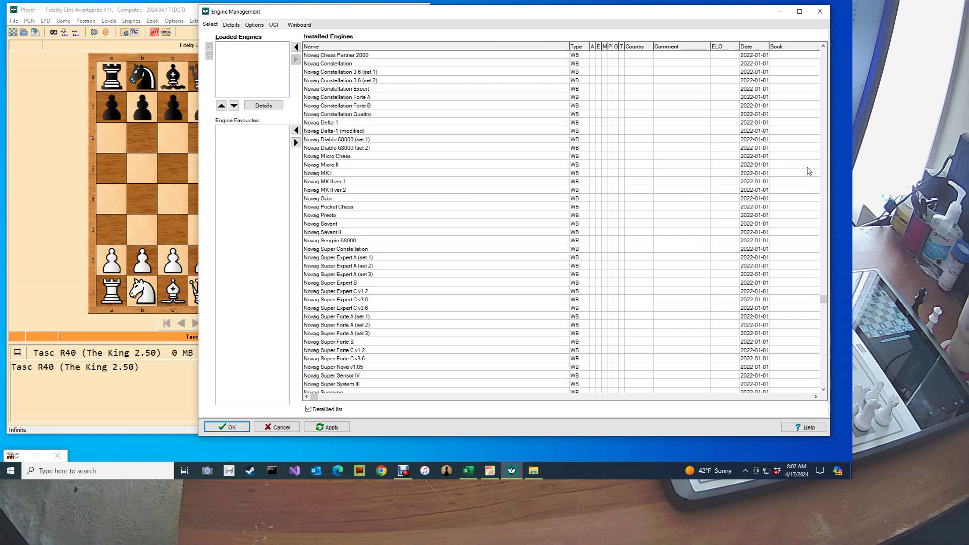
drag(823, 299, 823, 216)
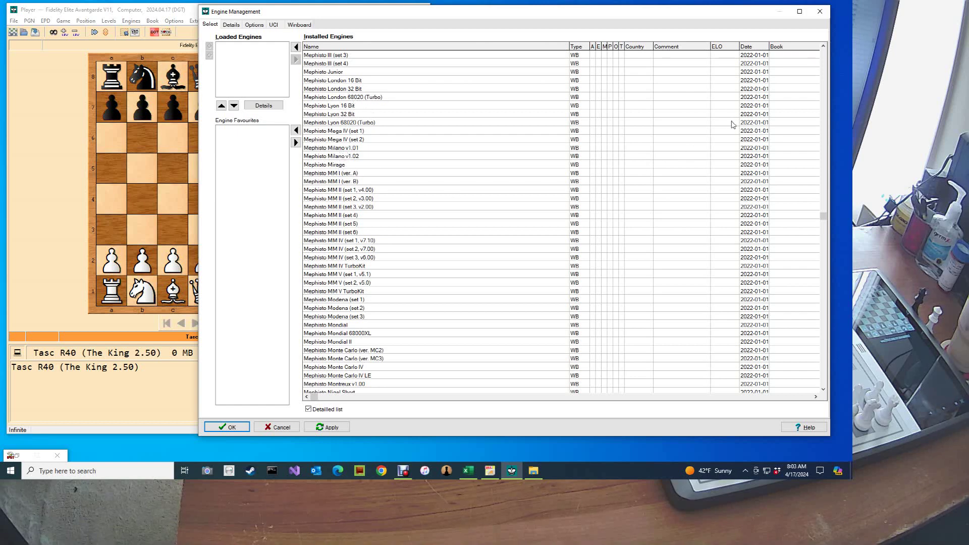
click(823, 88)
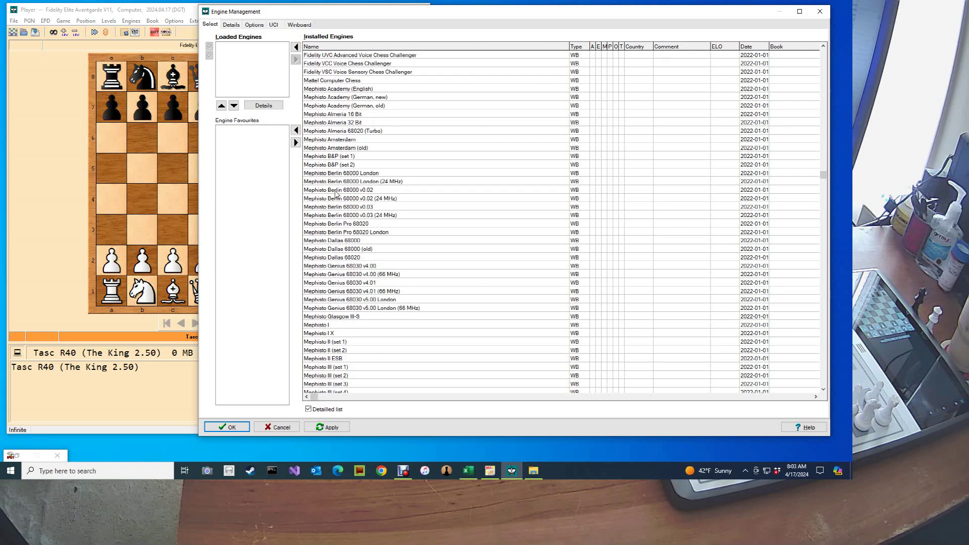
click(825, 79)
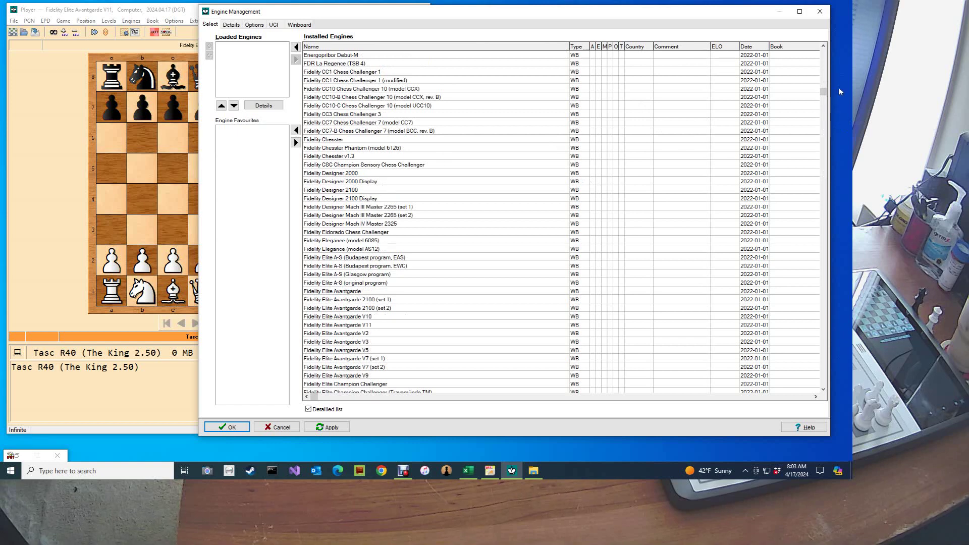
click(824, 76)
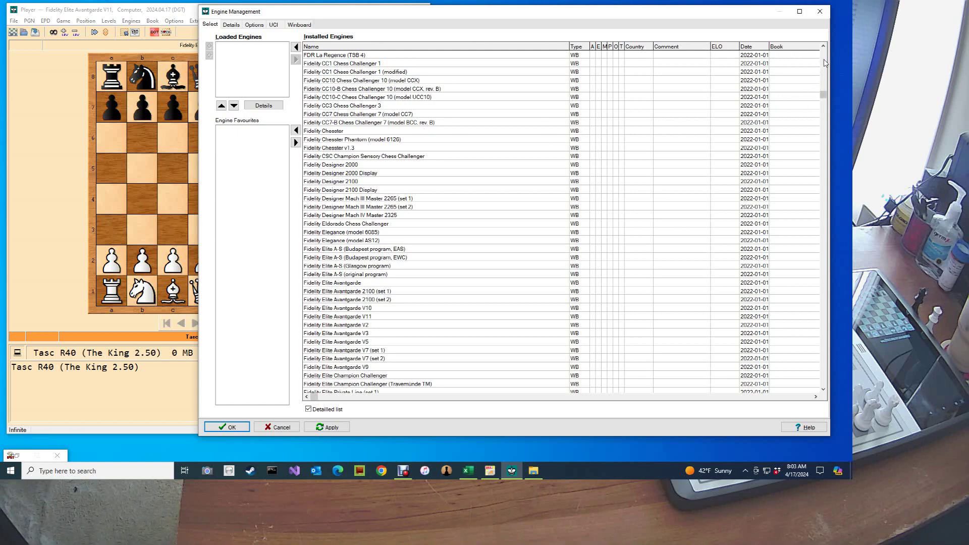
drag(823, 94, 824, 63)
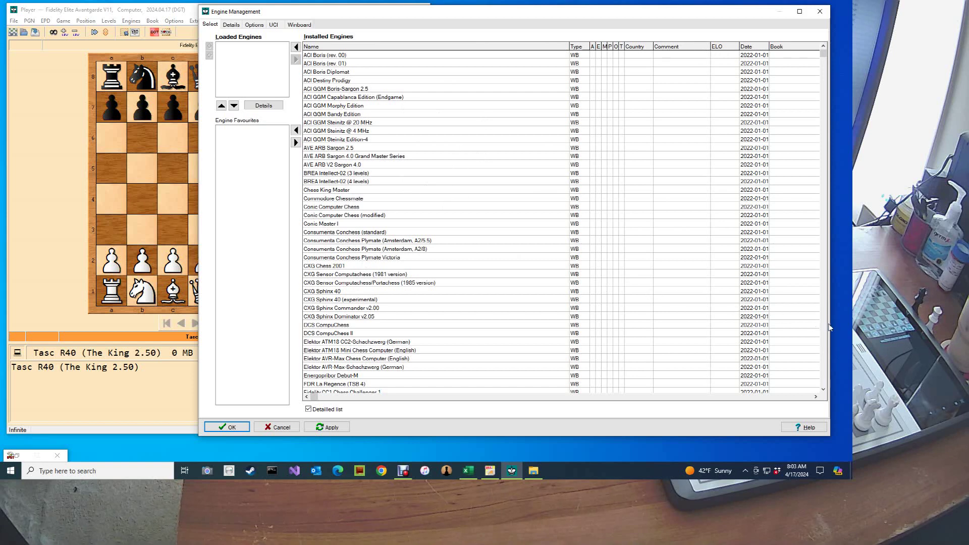
scroll(825, 310, down, 13)
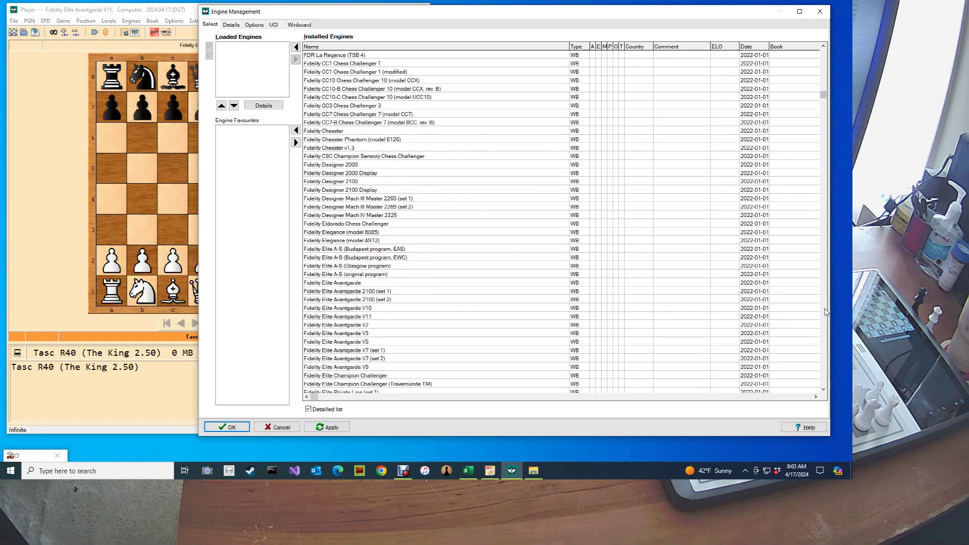
scroll(825, 311, down, 8)
scroll(825, 311, down, 8)
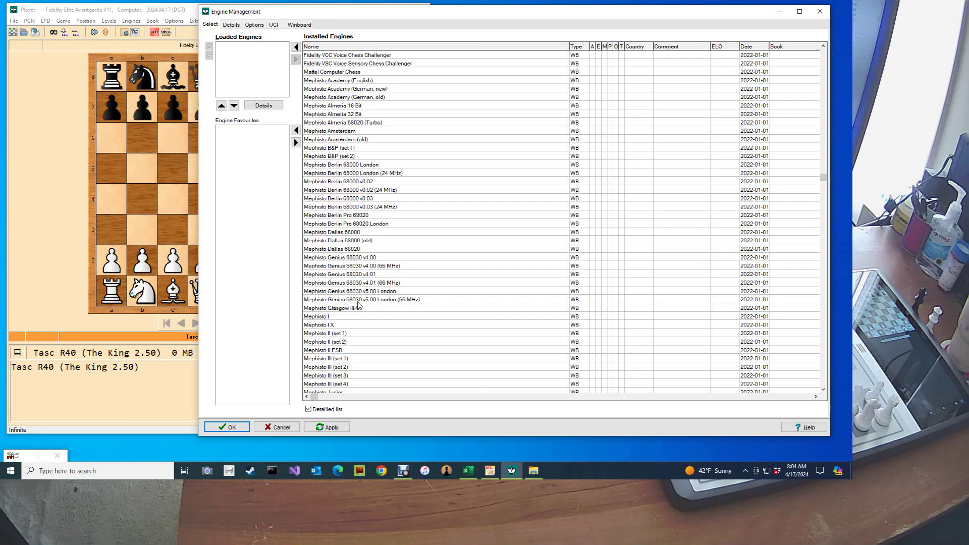
Select and apply Mephisto Genius 68030 v5.00 London (66 MHz), then confirm engine management.
double_click(358, 299)
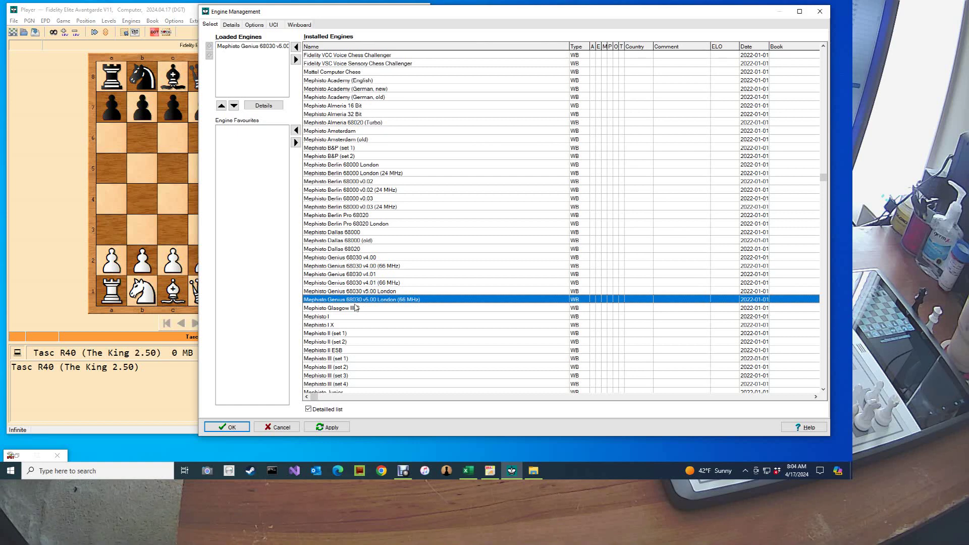
click(330, 427)
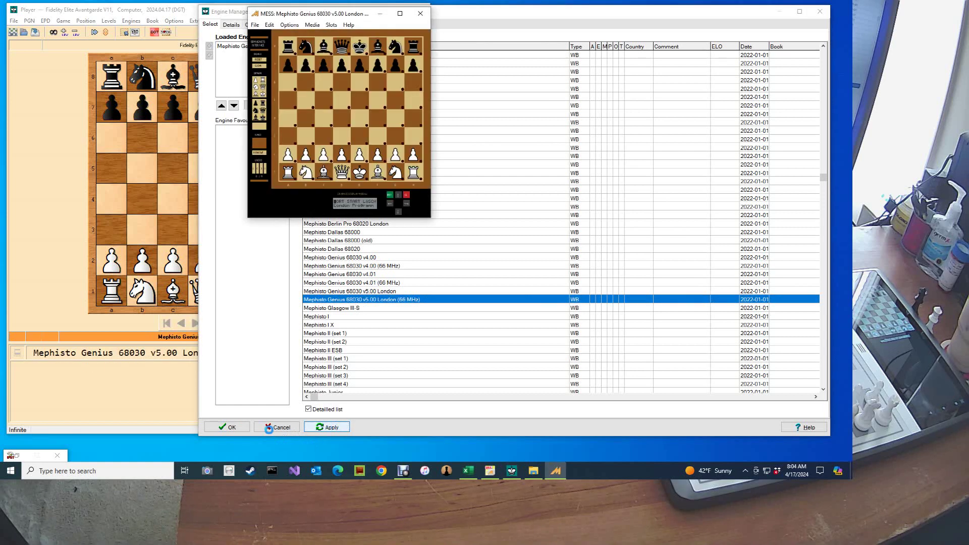
click(232, 428)
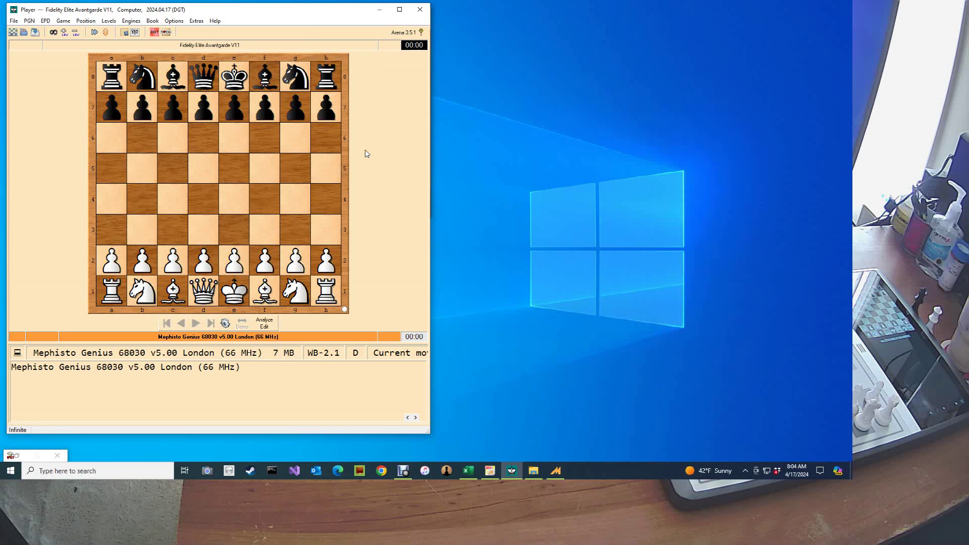
Bring the MESS emulator window forward, move it beside Arena's board and enlarge it.
click(563, 469)
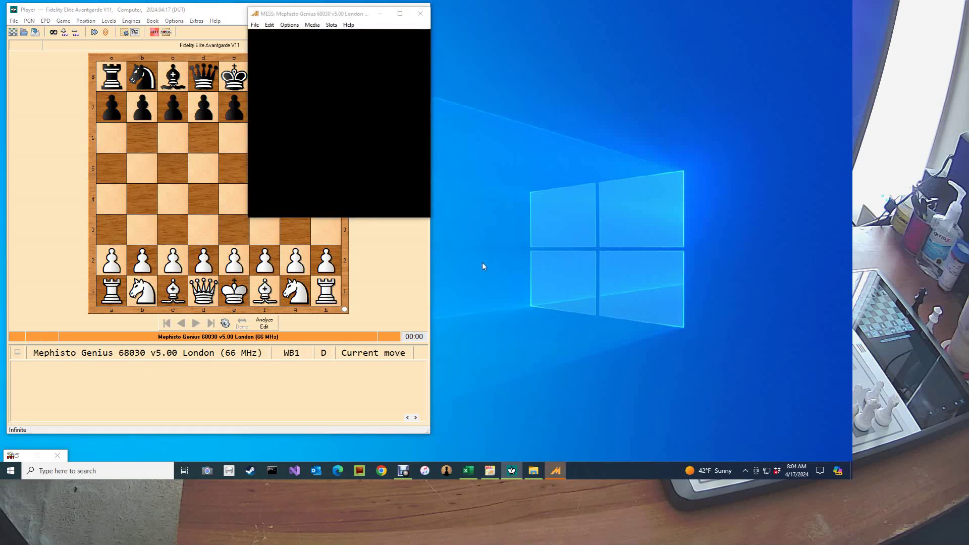
drag(357, 14, 543, 13)
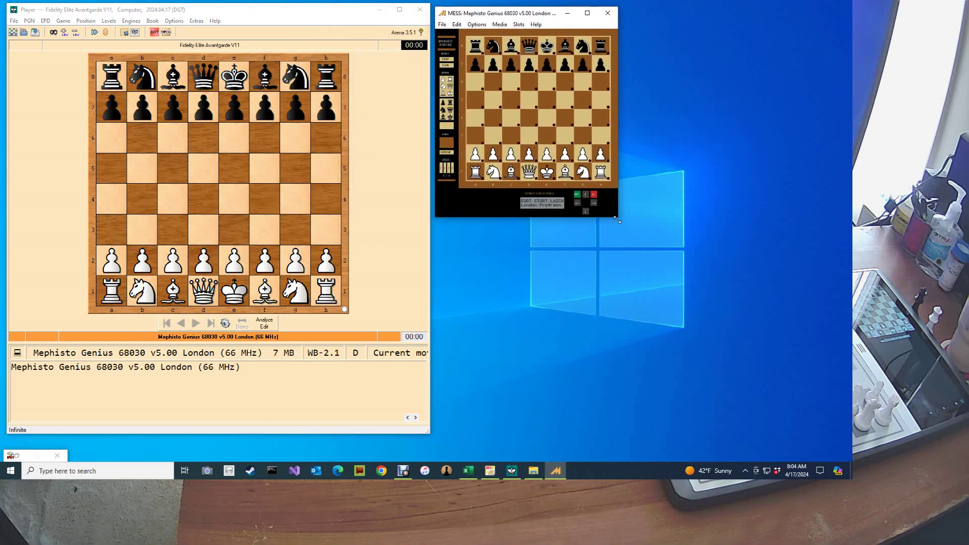
drag(618, 220, 848, 416)
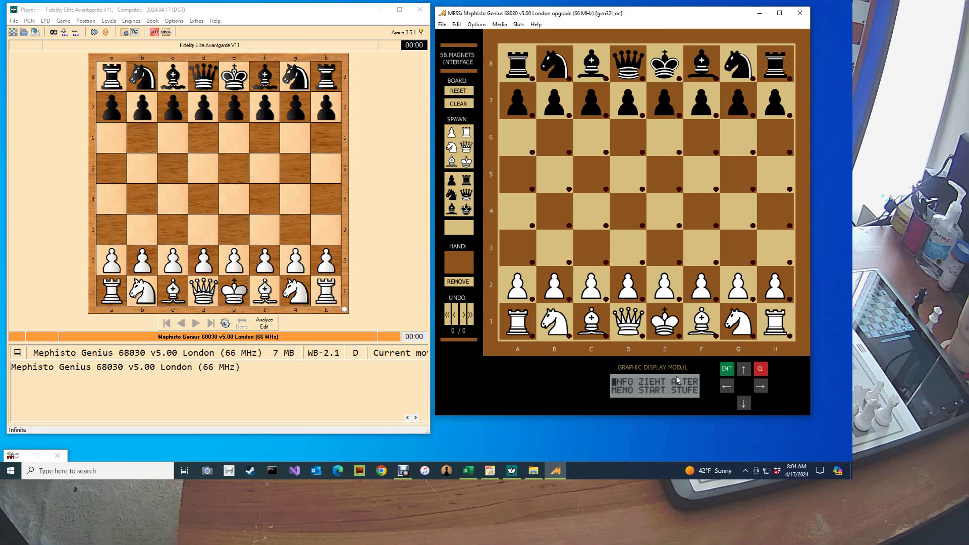
Set the Mephisto menu LANGUAGE to ENGLSH and return to the main menu.
click(744, 403)
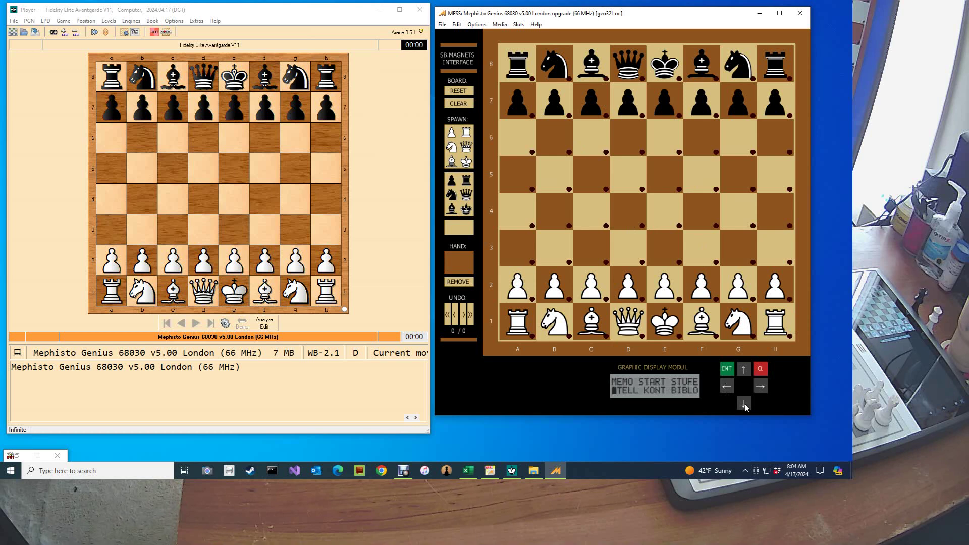
click(727, 369)
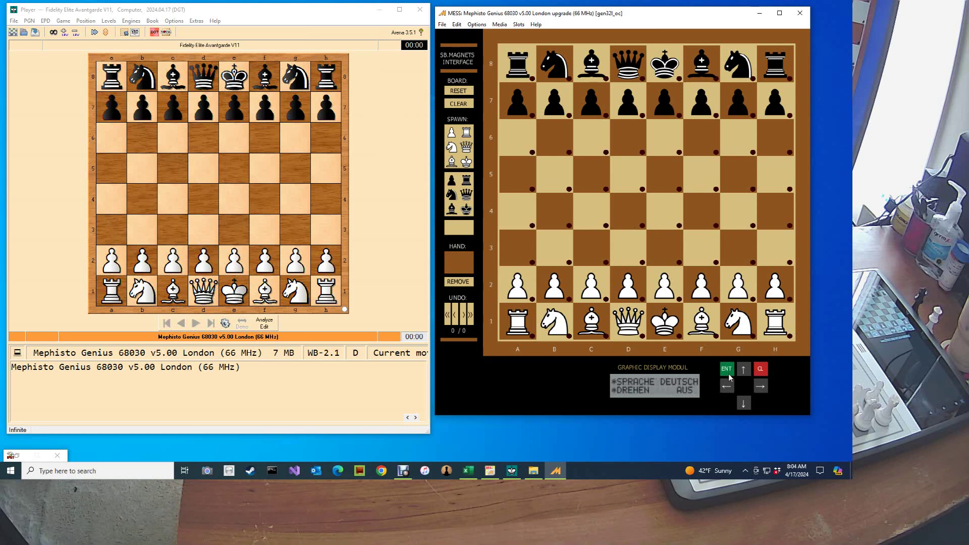
click(756, 384)
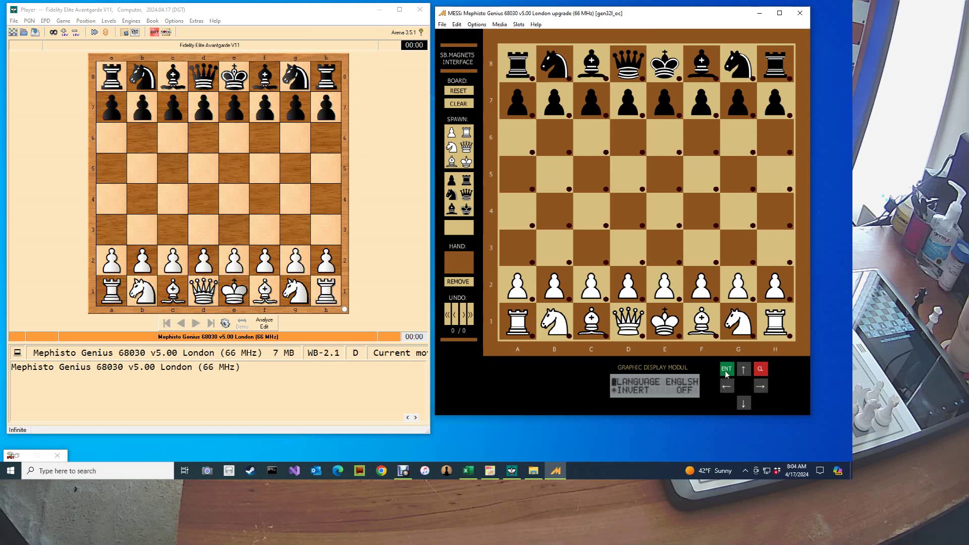
click(727, 372)
click(761, 370)
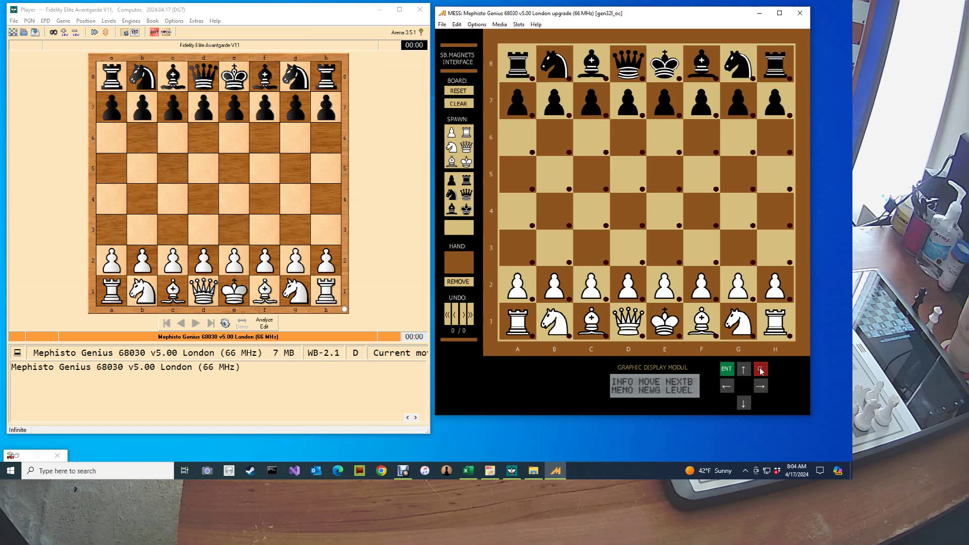